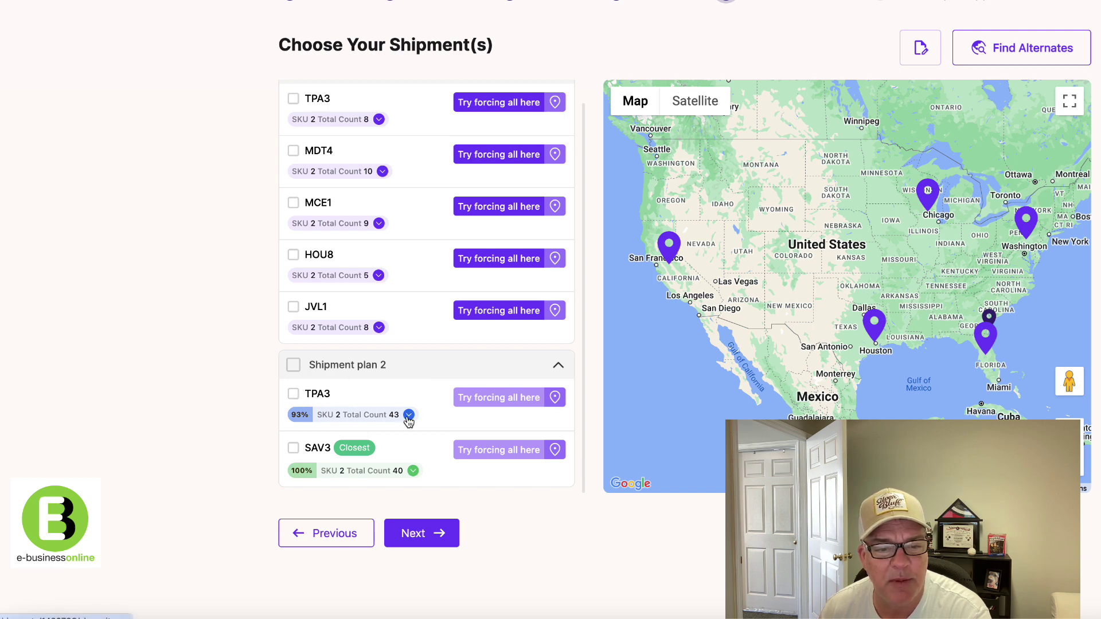
Review the shipment items and unit quantities for the TPA3 and SAV3 options in Shipment plan 2
click(408, 416)
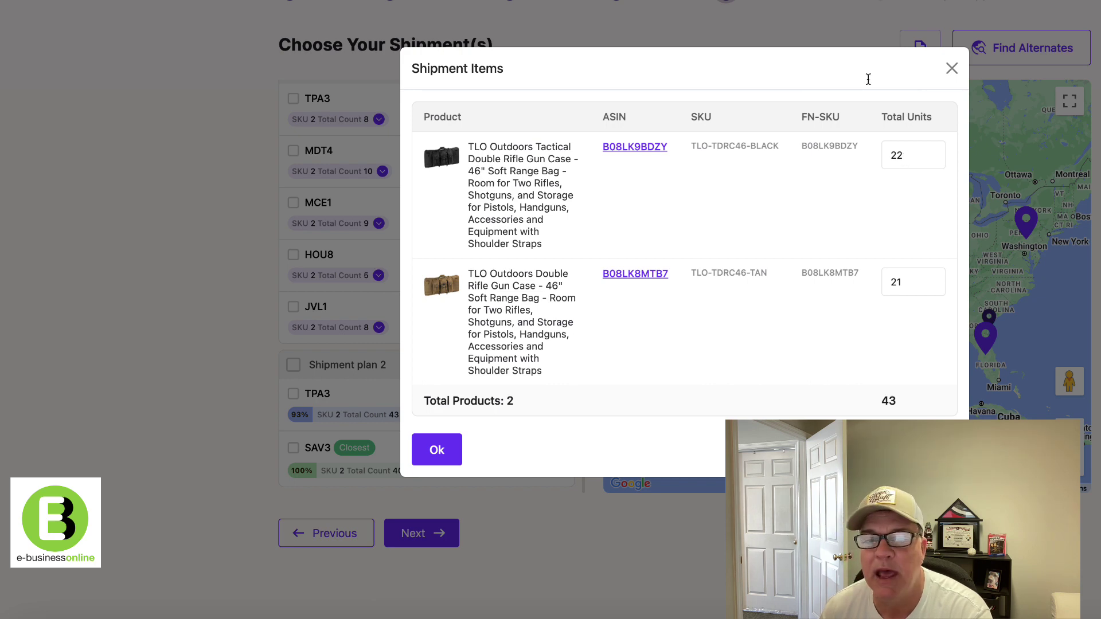
click(951, 69)
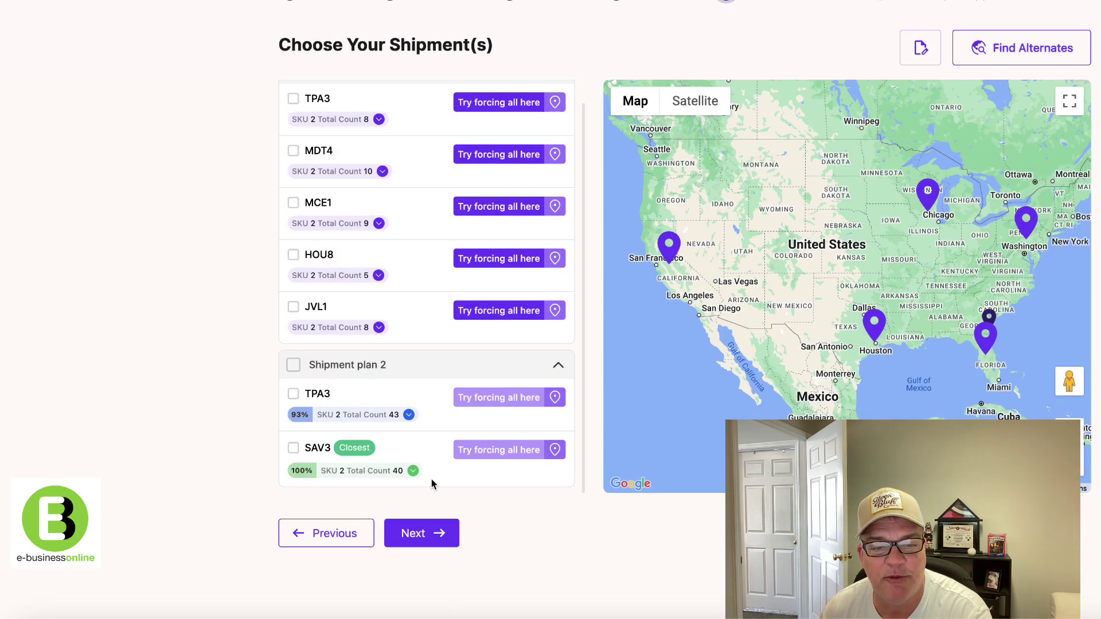
click(413, 471)
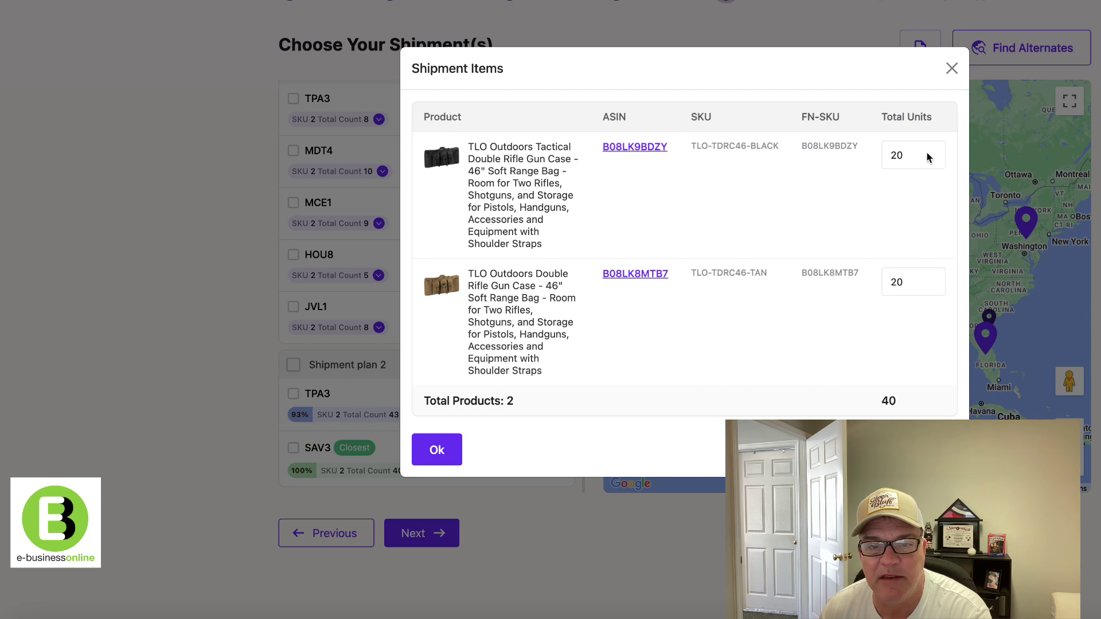
click(952, 69)
Choose the SAV3 shipment in Shipment plan 2 and create the shipment with its listed products
click(301, 453)
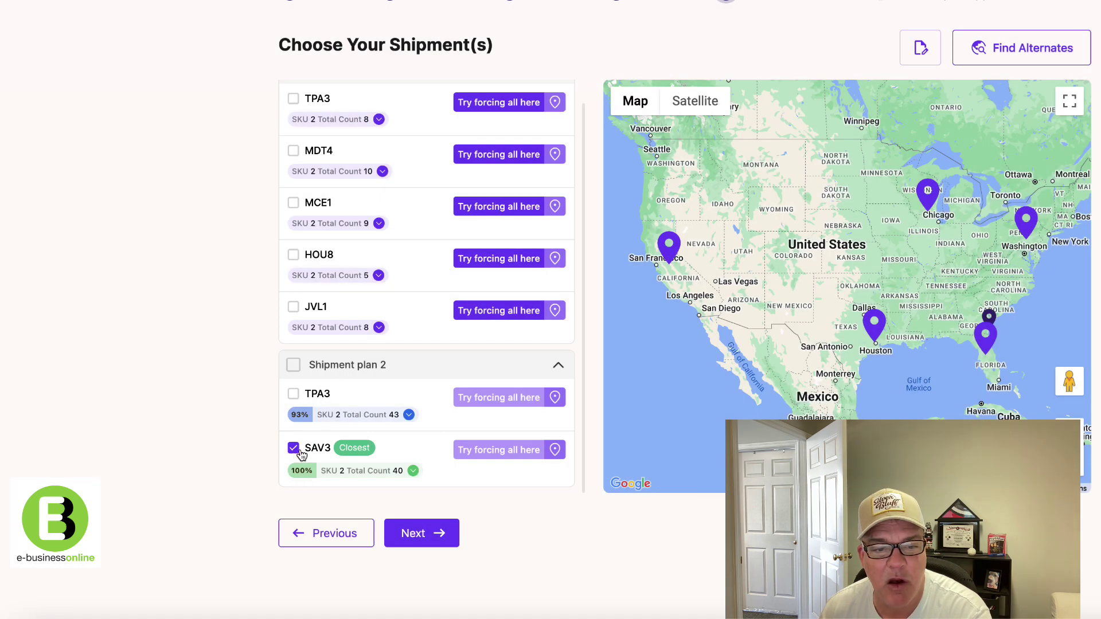
click(435, 539)
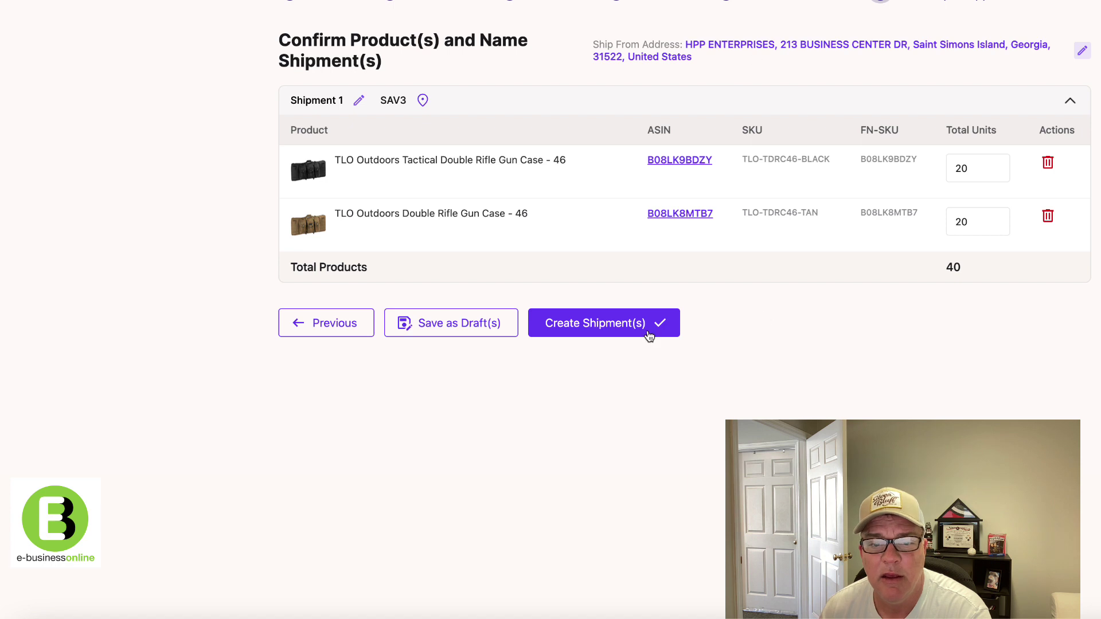
click(606, 332)
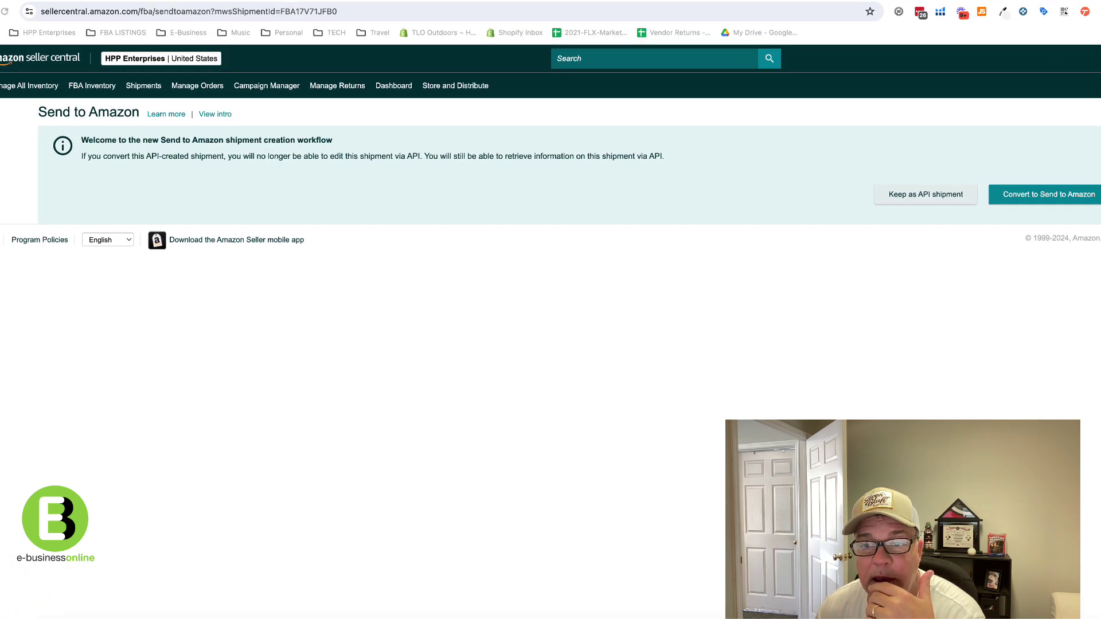
Convert the API-created shipment to a Send to Amazon shipment and confirm the conversion
click(354, 261)
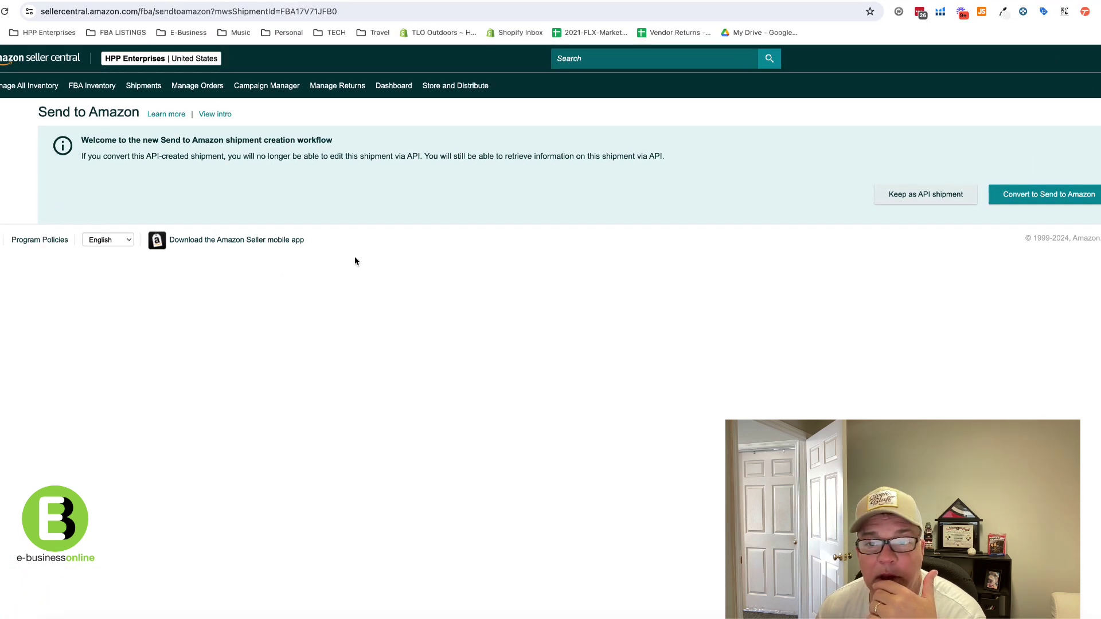
click(1032, 209)
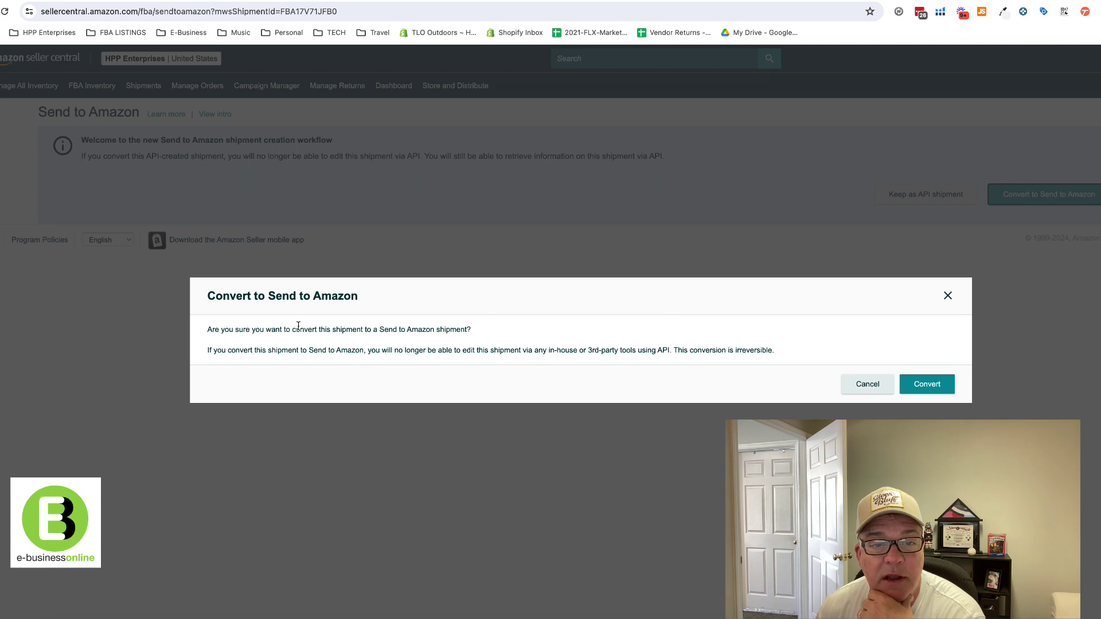
click(920, 385)
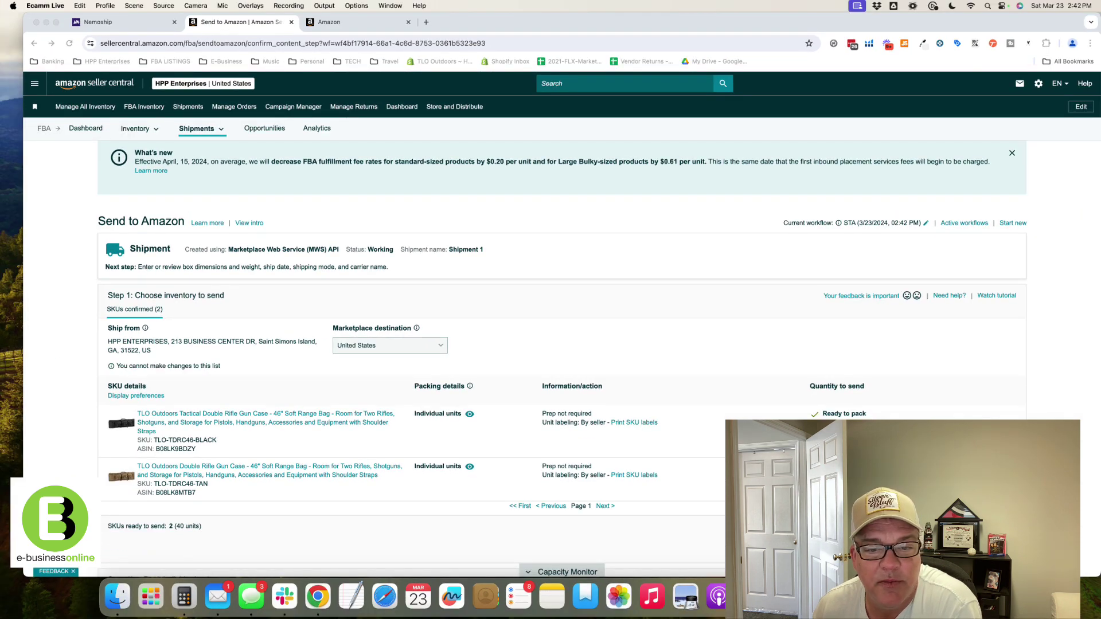
Review the confirmed inventory in Step 1 and view the packing template for SKU TLO-TDRC46-BLACK
click(148, 296)
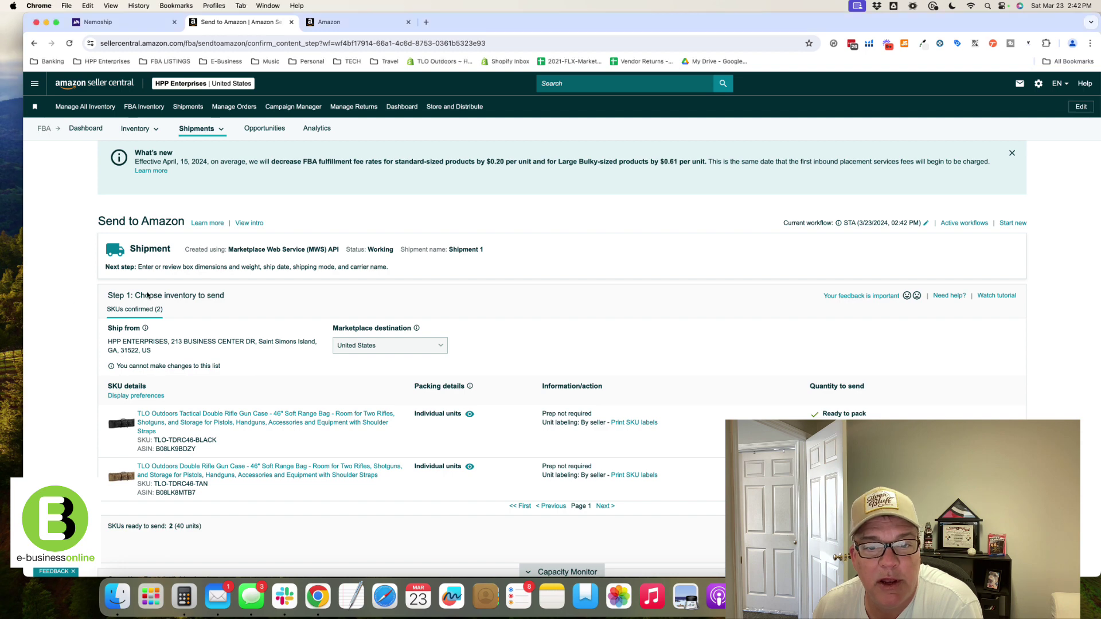
scroll(700, 332, down, 2)
scroll(699, 334, down, 3)
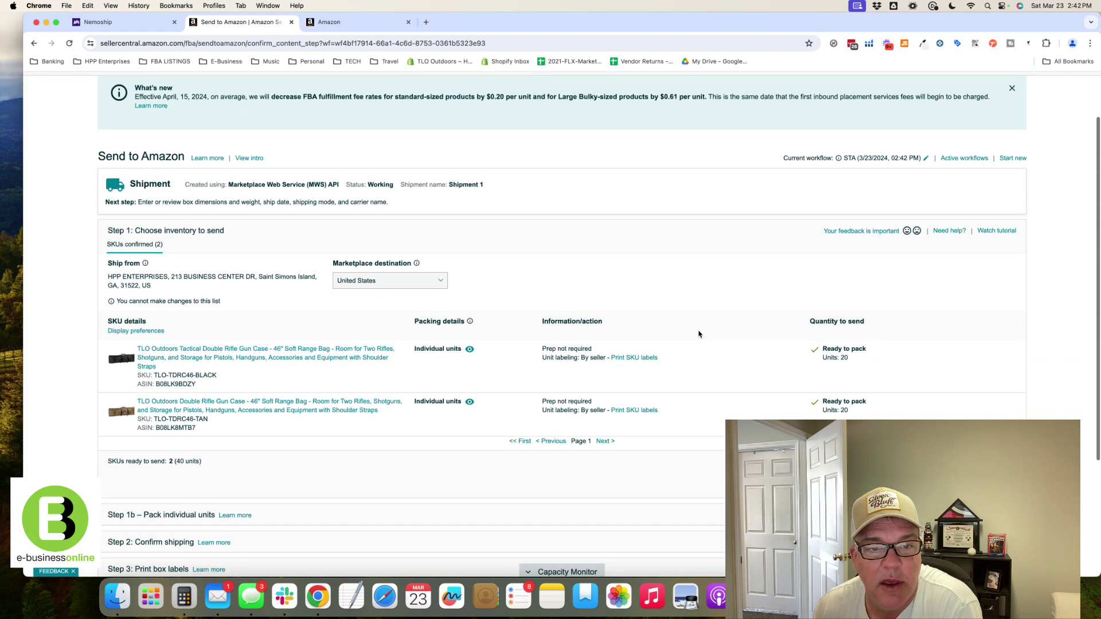
scroll(692, 333, up, 1)
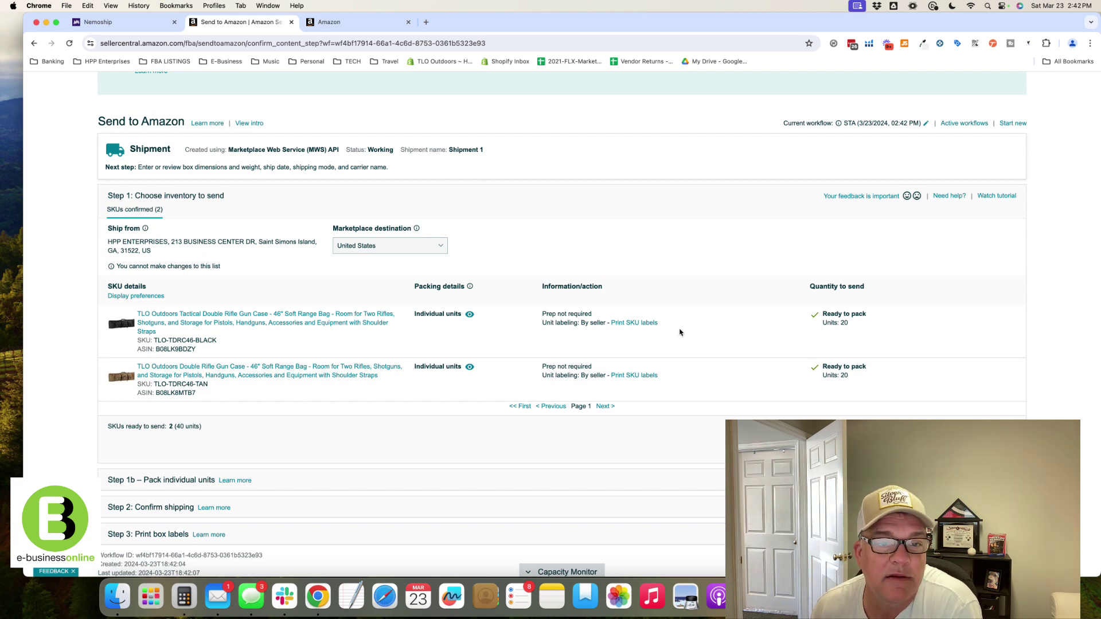
scroll(687, 330, down, 1)
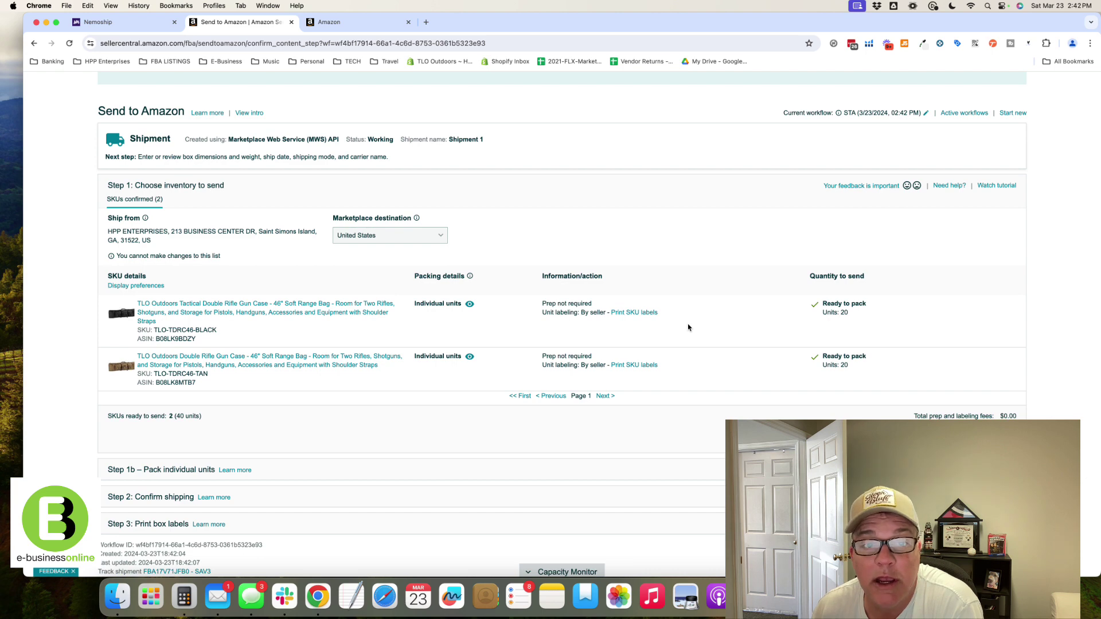
click(469, 304)
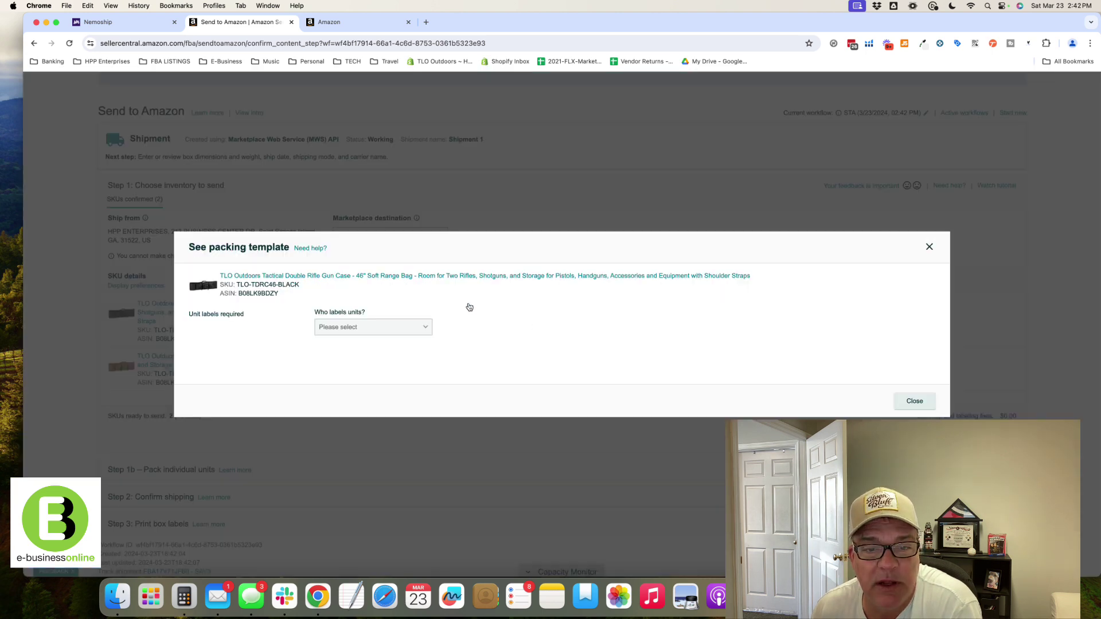
click(930, 249)
Proceed to packing individual units and choose to enter Pack group 1's box contents through a web form
scroll(975, 344, down, 1)
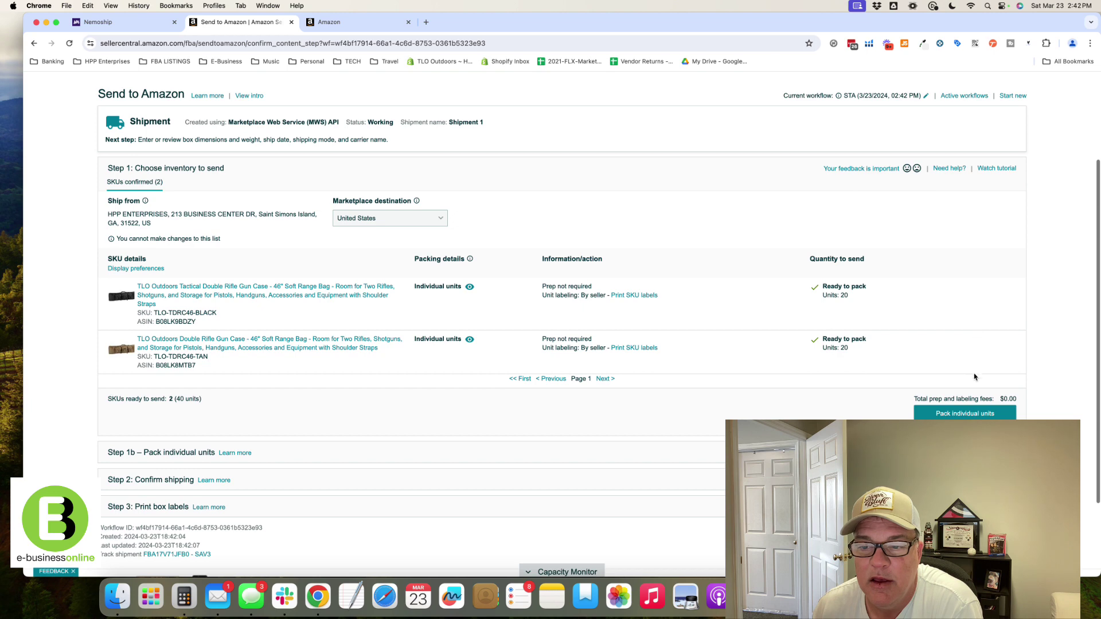
click(966, 414)
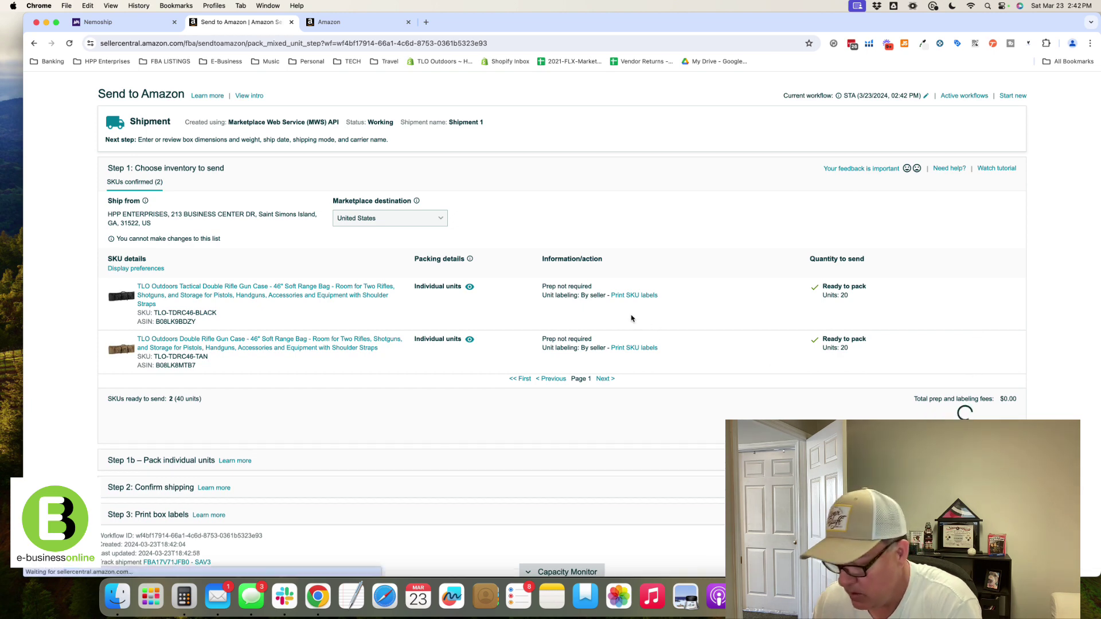
scroll(587, 322, down, 2)
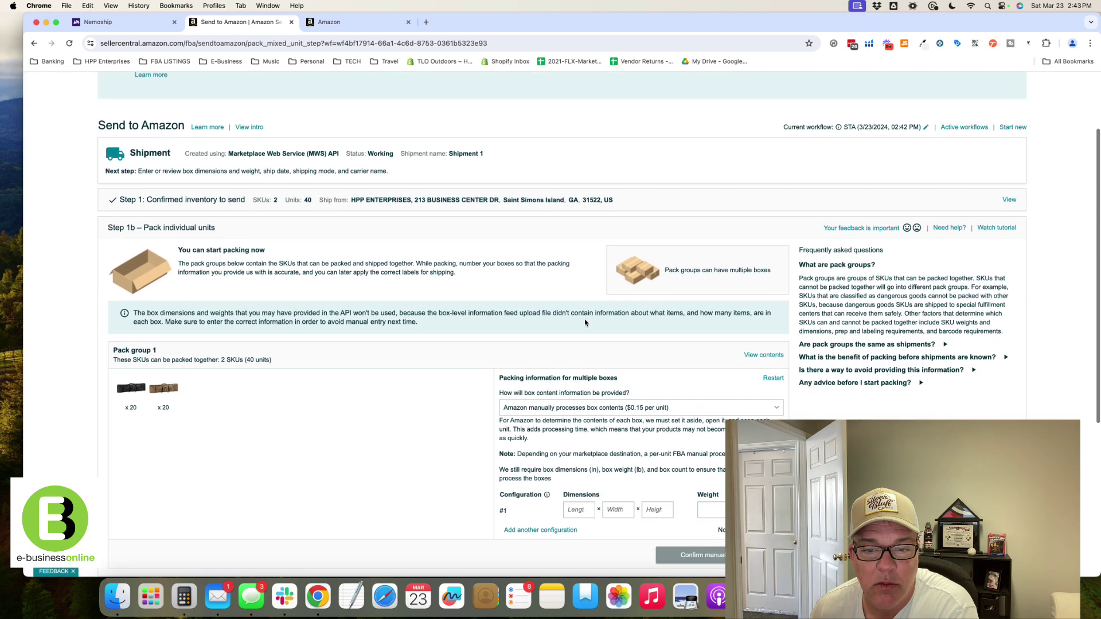
scroll(585, 323, down, 1)
click(600, 374)
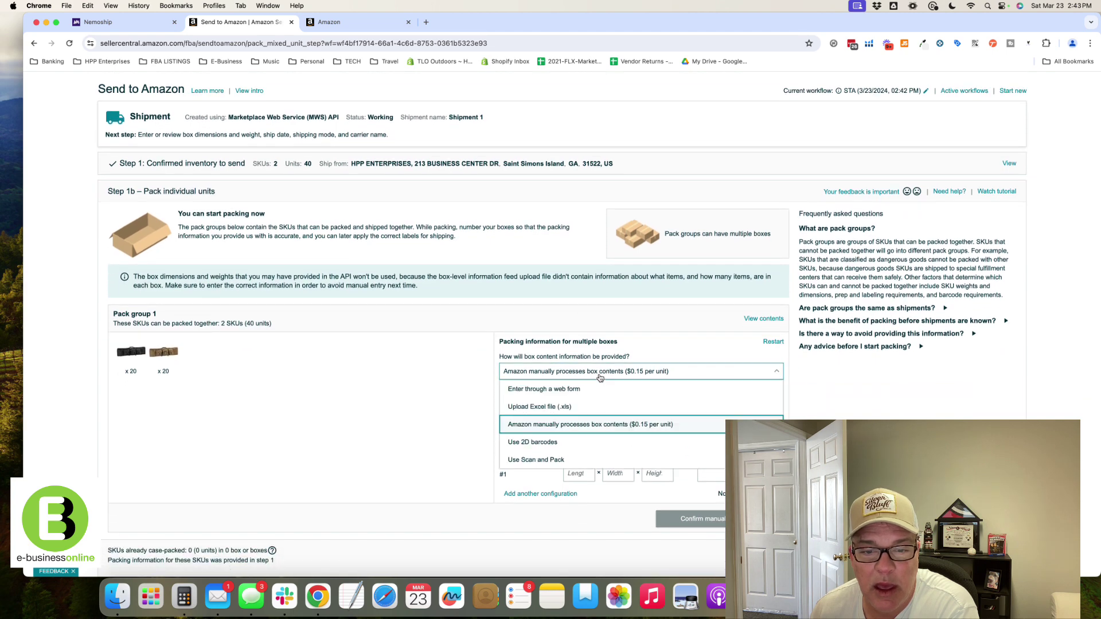
click(570, 389)
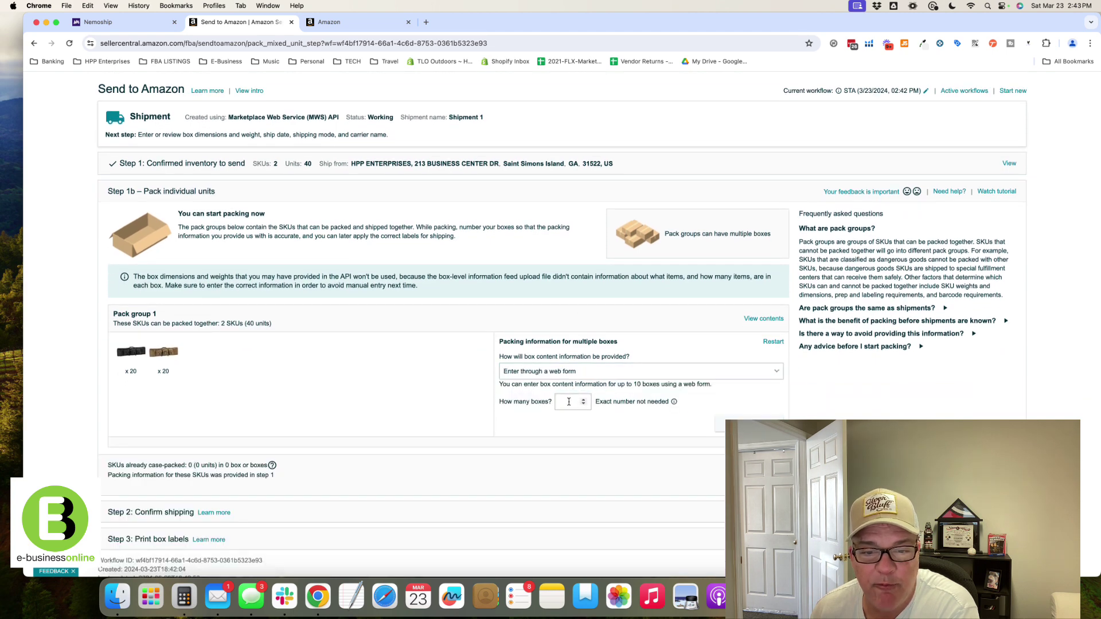
Set the number of boxes for Pack group 1 to 8 and open its web form
click(569, 401)
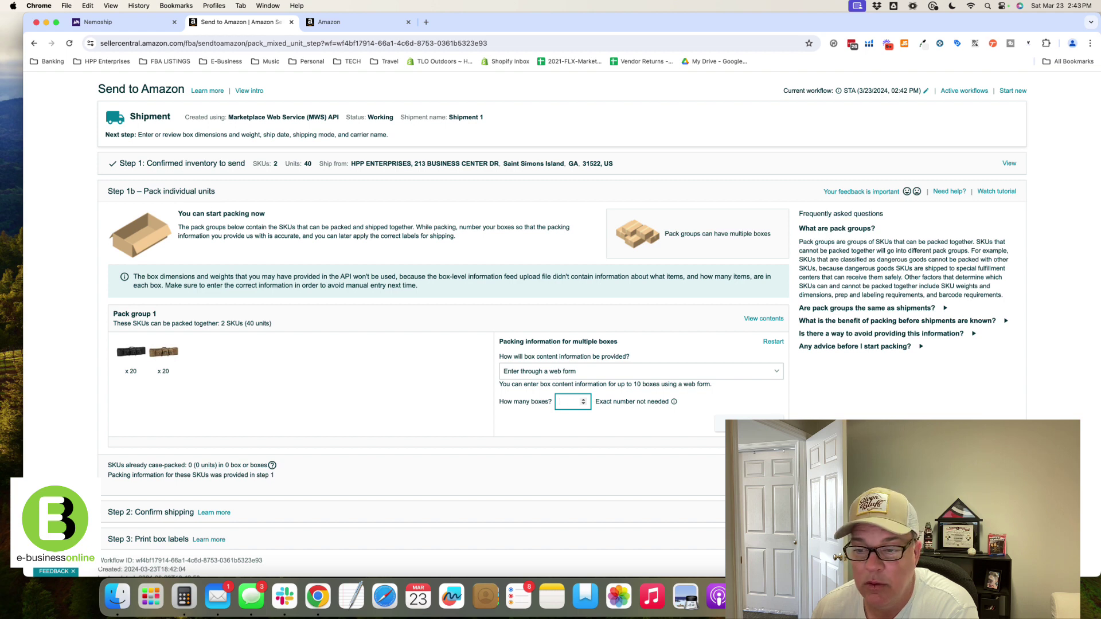
key(super+Tab)
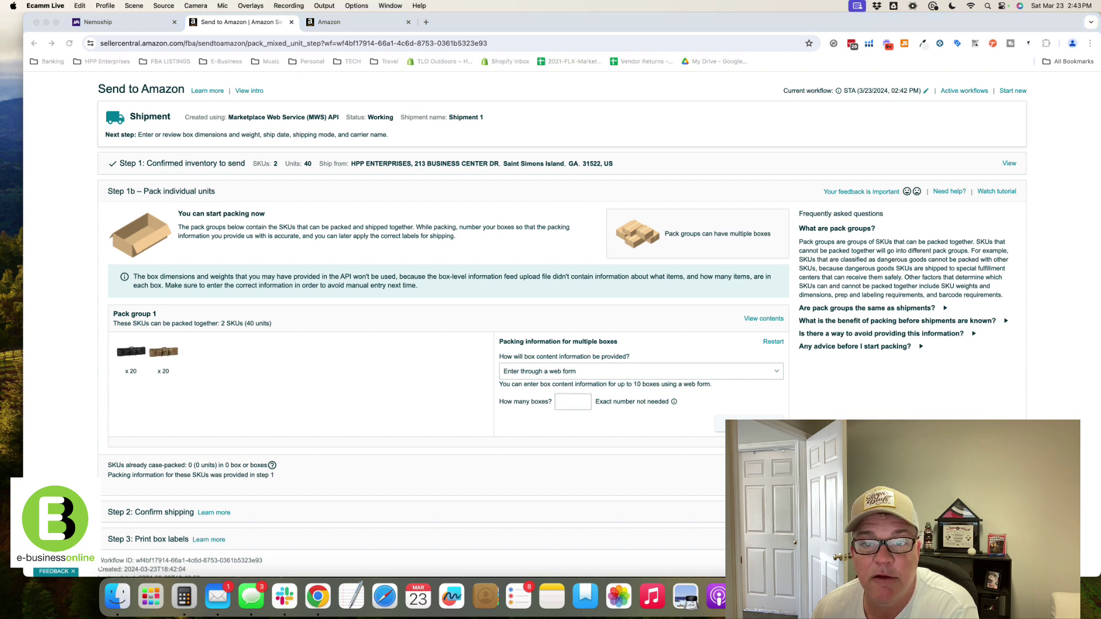
key(super+Tab)
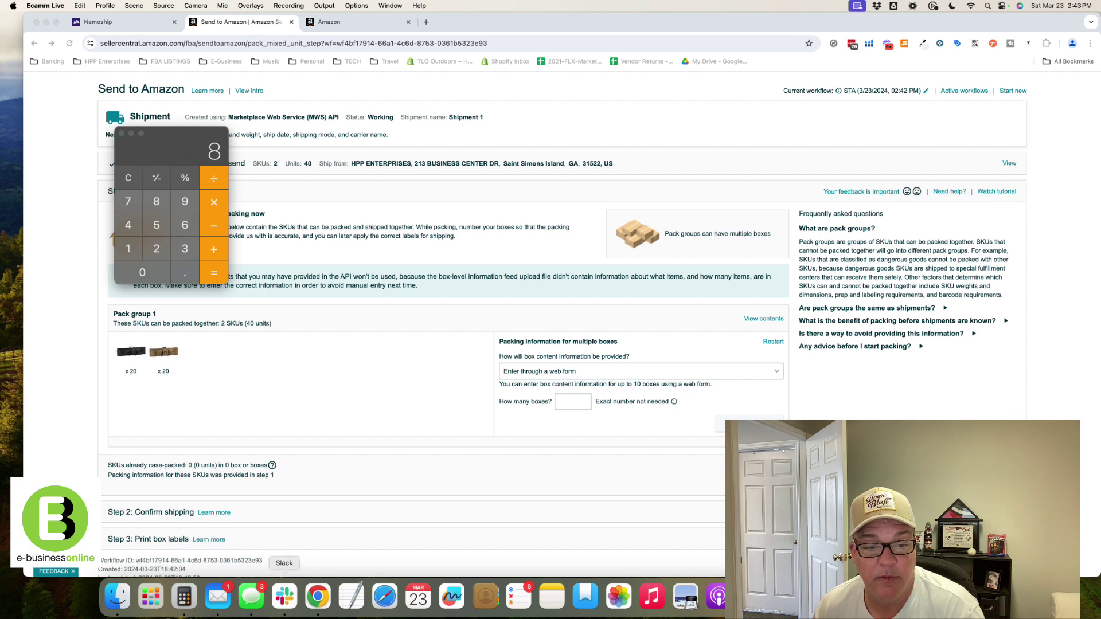
click(318, 596)
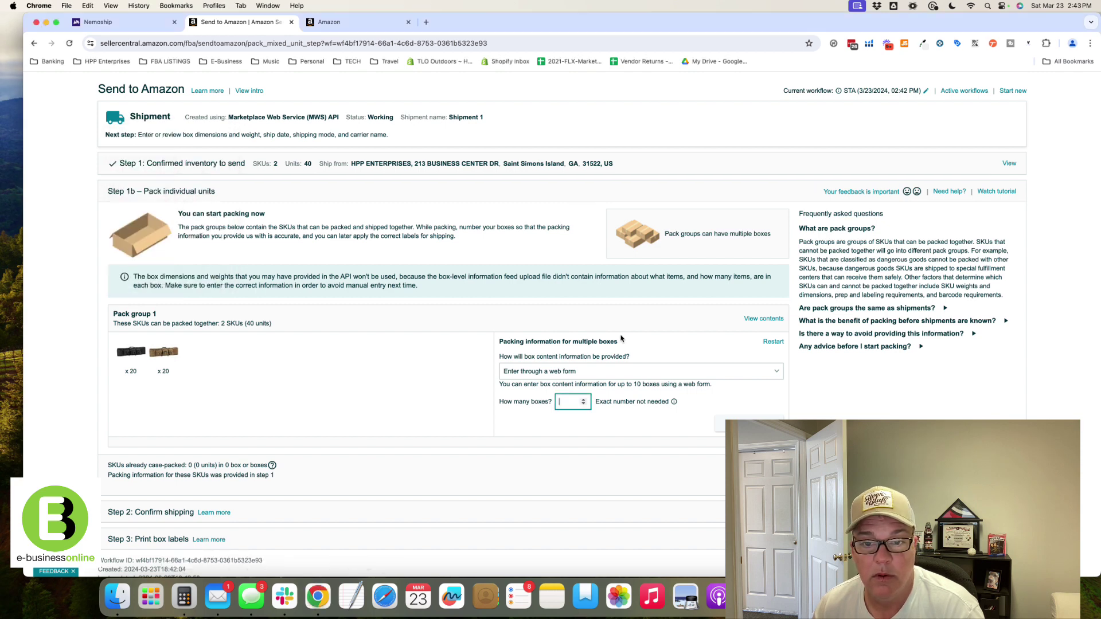
text(8)
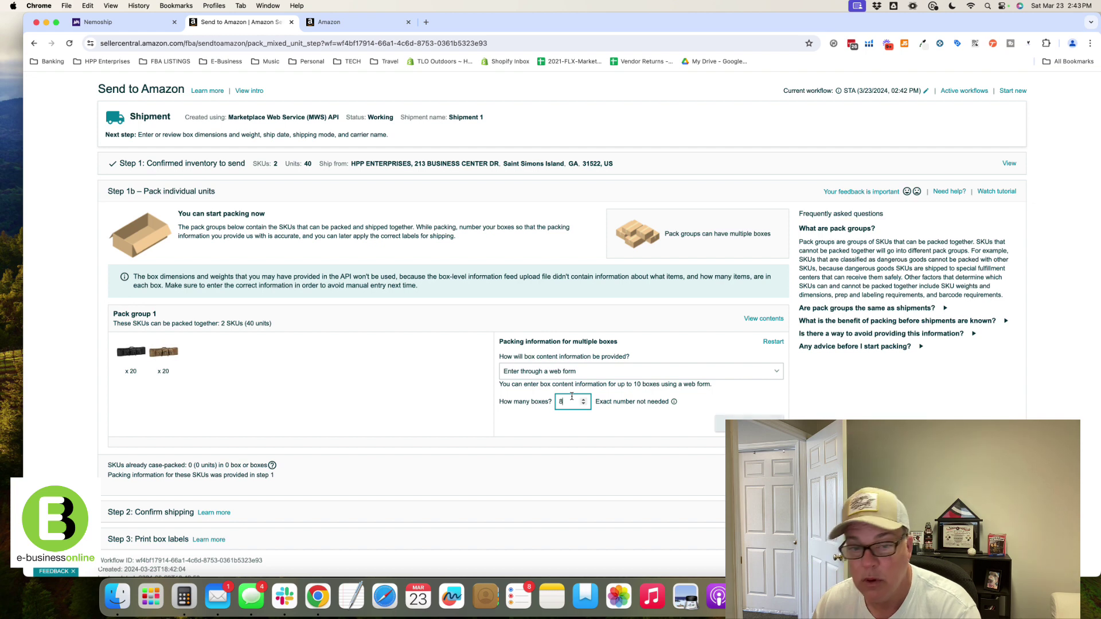
click(749, 424)
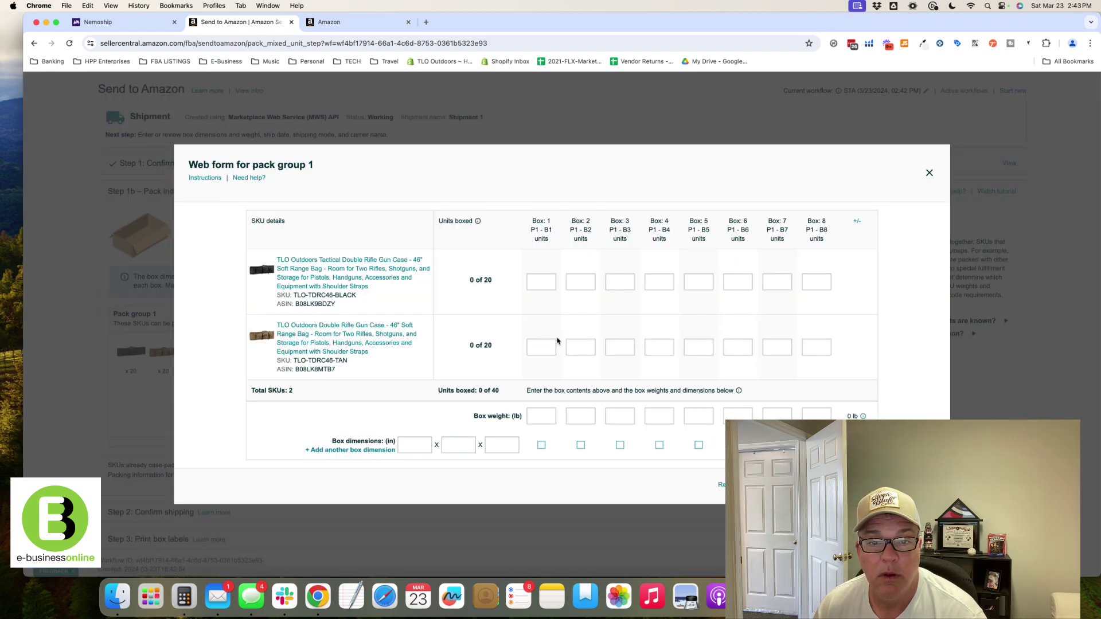
Assign 5 units of TLO-TDRC46-BLACK to each of boxes 1 through 4, leaving box 5 empty
click(533, 282)
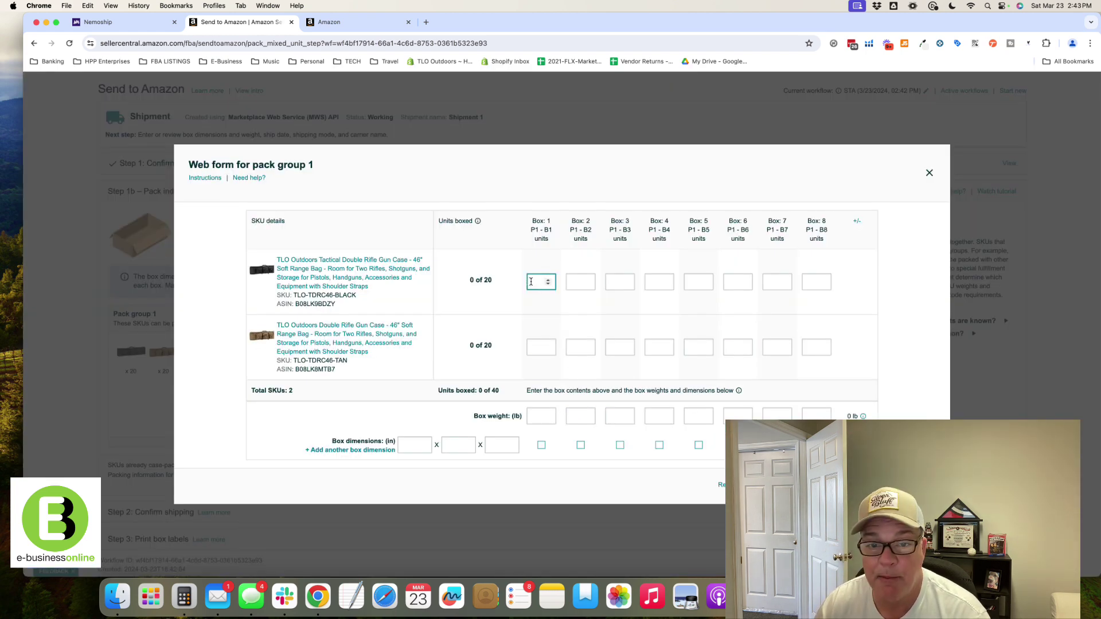
key(Tab)
text(5)
key(Tab)
text(5)
key(Tab)
text(5)
key(Tab)
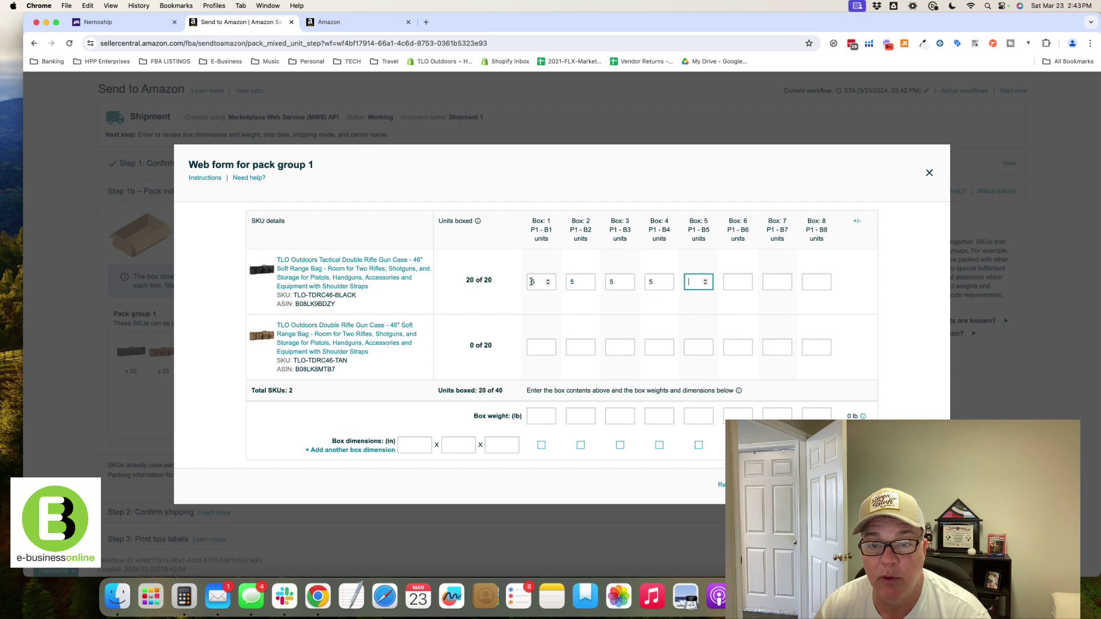
text(5)
key(BackSpace)
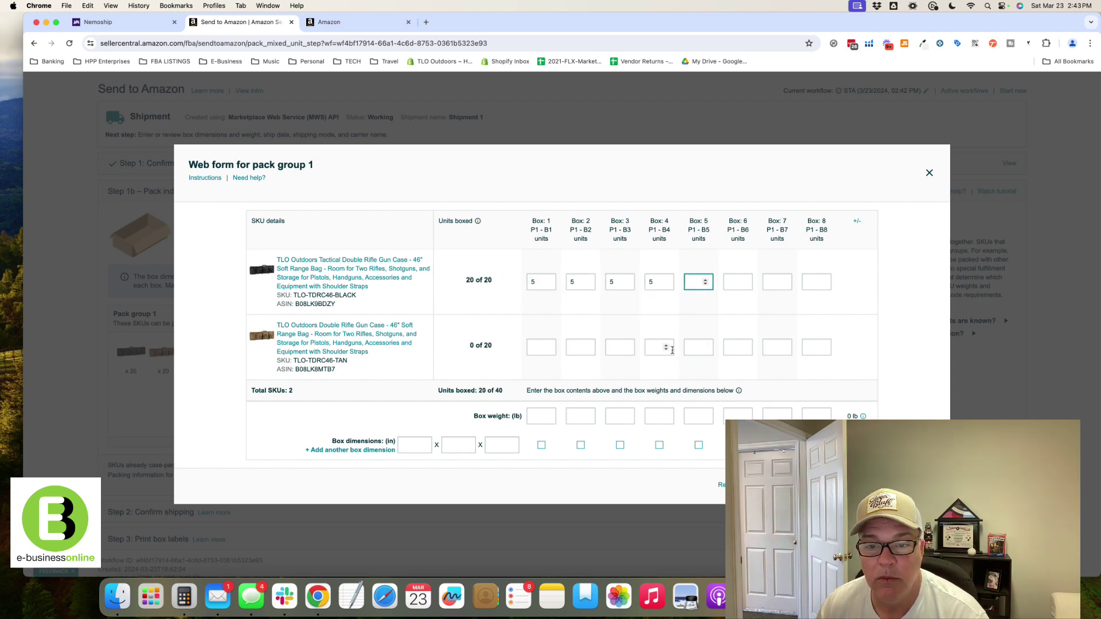
Assign 5 units of TLO-TDRC46-TAN to each of boxes 5 through 8
click(698, 351)
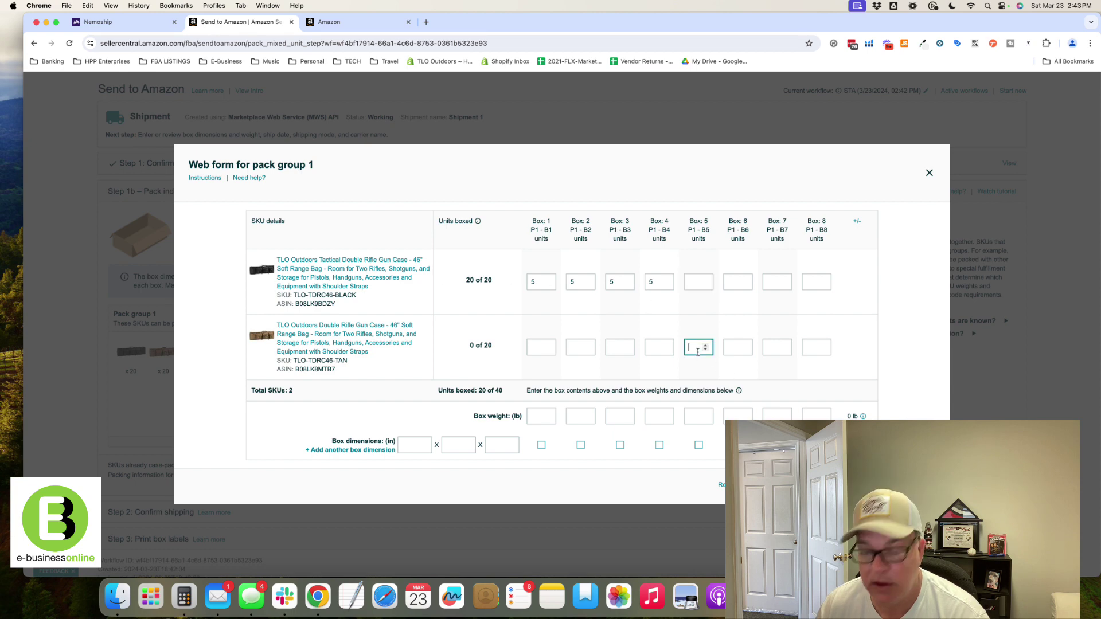
text(5)
key(Tab)
text(5)
key(Tab)
text(5)
key(Tab)
text(5)
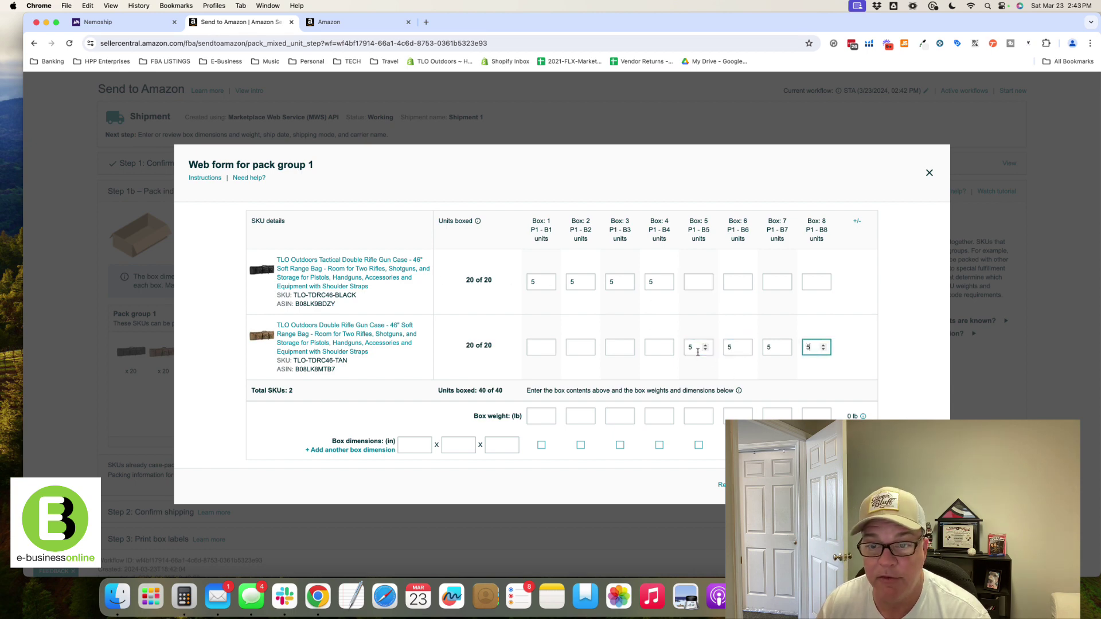
click(869, 343)
scroll(868, 344, down, 2)
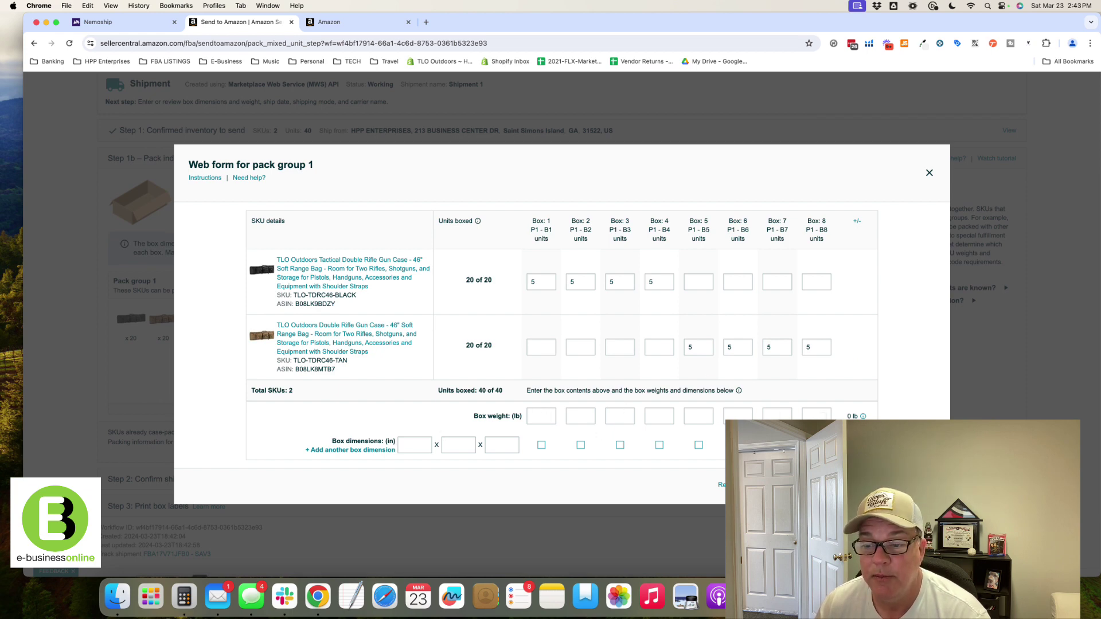
key(super+Tab)
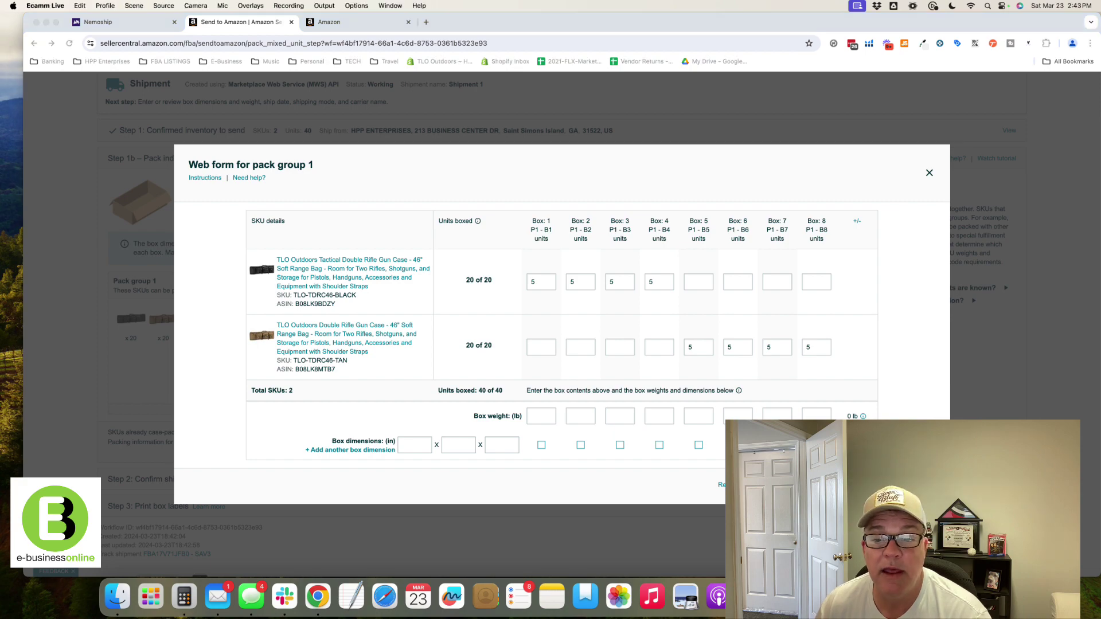